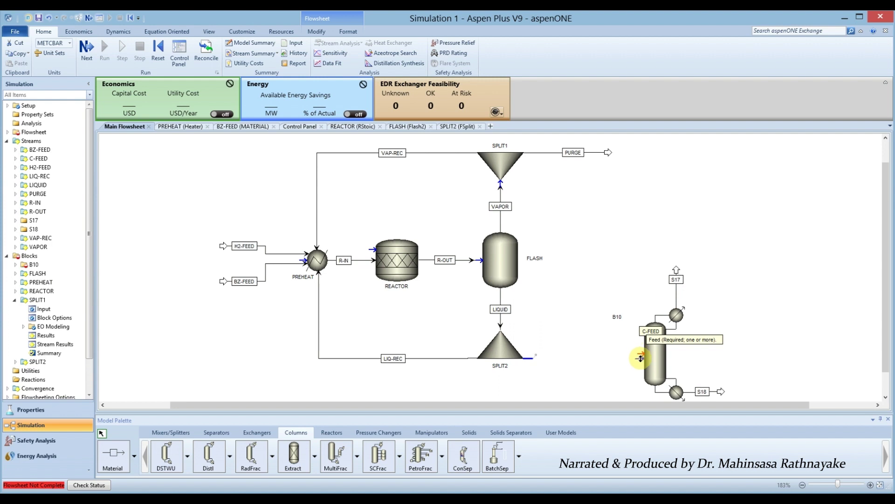
- Connect the C-FEED stream to the distillation column's feed port and rename column block B10 as D-COLUMN
{"action": "left_click", "coordinate": [641, 358]}
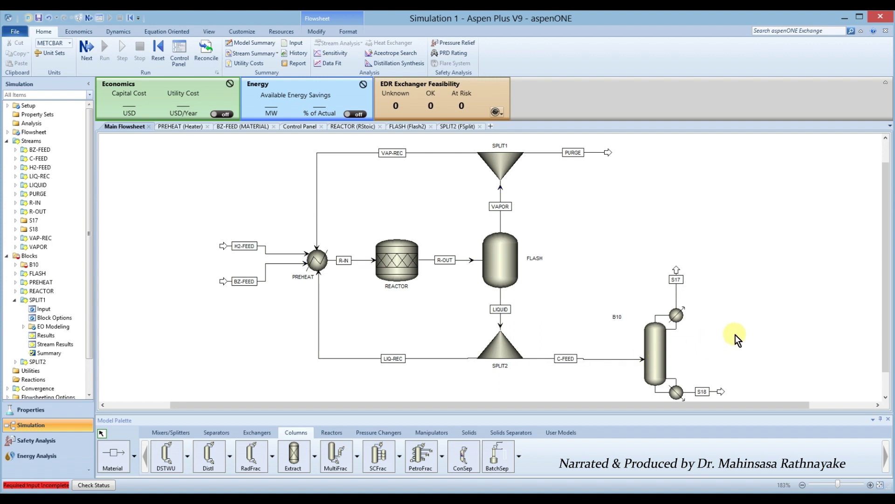
{"action": "left_click_drag", "start_coordinate": [617, 318], "coordinate": [632, 330]}
{"action": "right_click", "coordinate": [632, 329]}
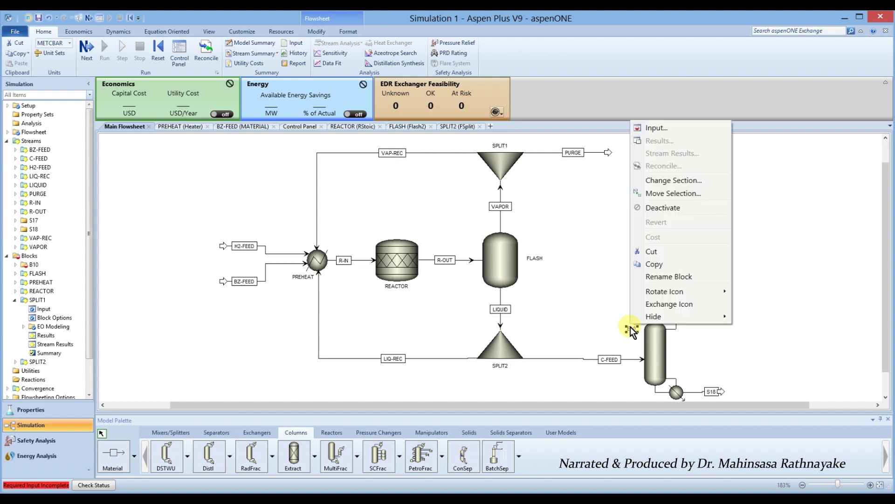
{"action": "left_click", "coordinate": [666, 277]}
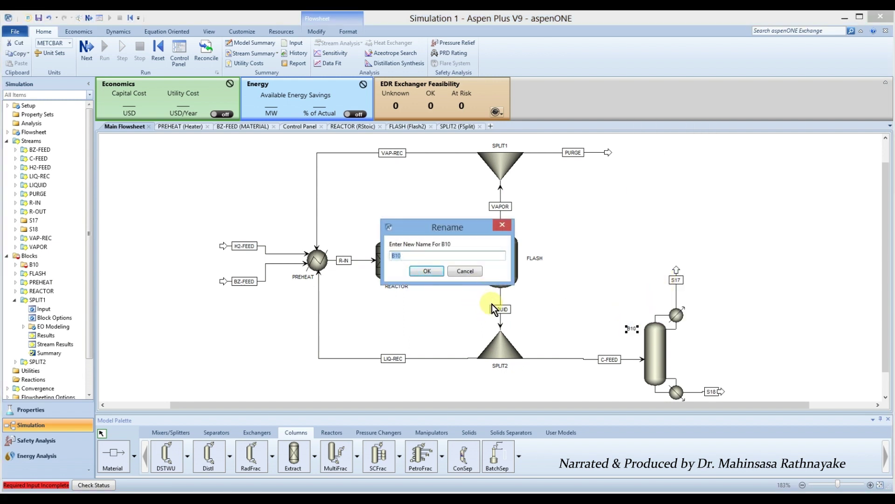
{"action": "type", "text": "D-COLUMN"}
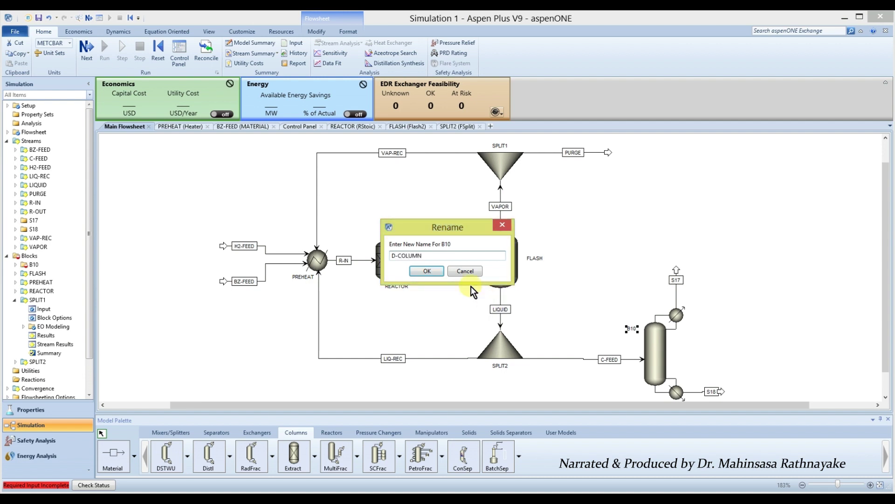
{"action": "left_click", "coordinate": [431, 274]}
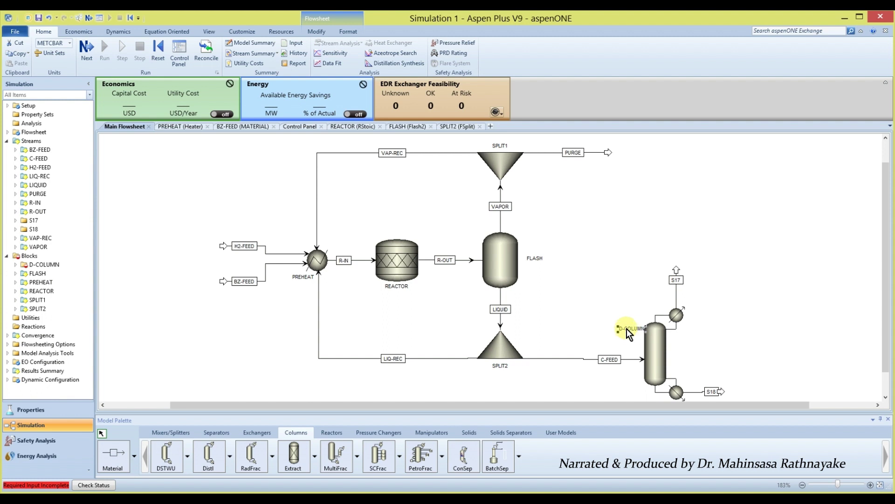
{"action": "left_click", "coordinate": [721, 366]}
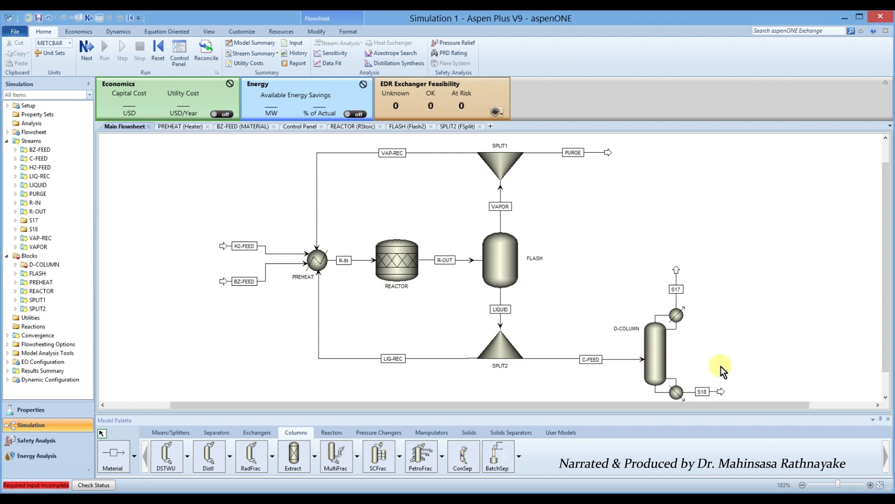
- Rename the column's overhead product stream S17 as DISTIL
{"action": "right_click", "coordinate": [677, 291]}
{"action": "left_click", "coordinate": [710, 214]}
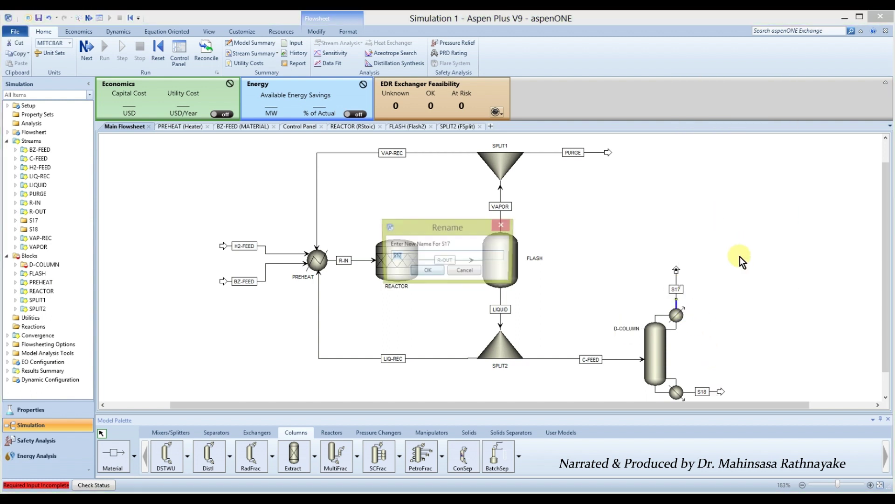
{"action": "type", "text": "DISTIL"}
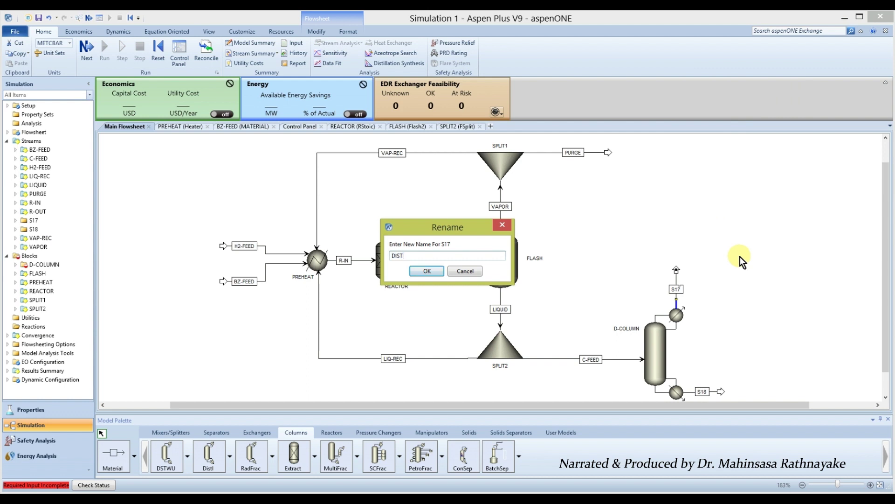
{"action": "left_click", "coordinate": [425, 271]}
{"action": "left_click", "coordinate": [658, 294]}
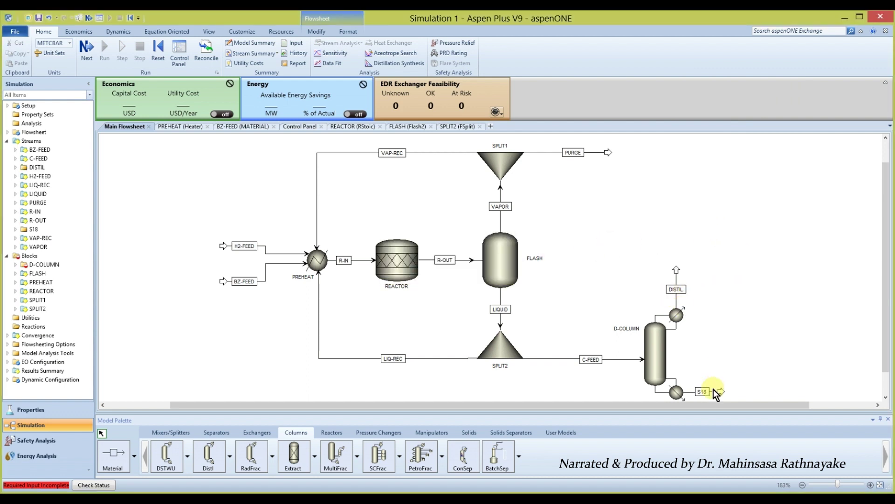
- Rename the column's lower product stream S18 as BOTTOM
{"action": "right_click", "coordinate": [699, 390]}
{"action": "left_click", "coordinate": [743, 313]}
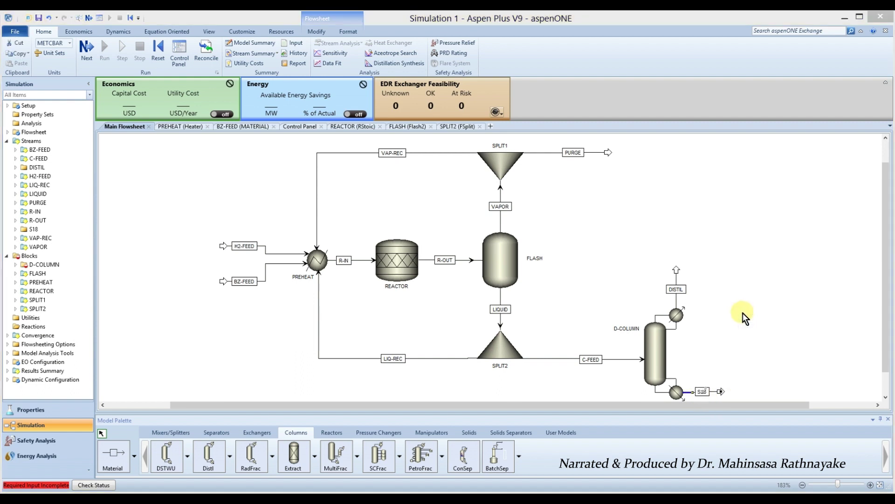
{"action": "type", "text": "BOT"}
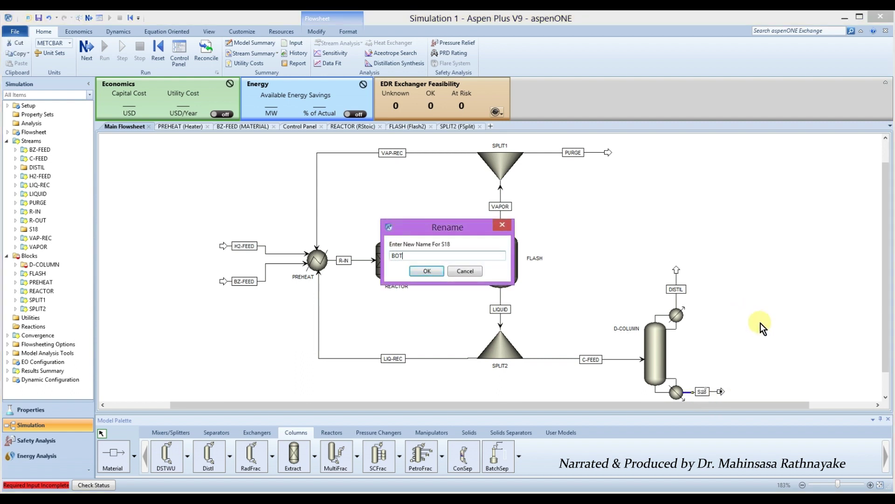
{"action": "type", "text": "TOM"}
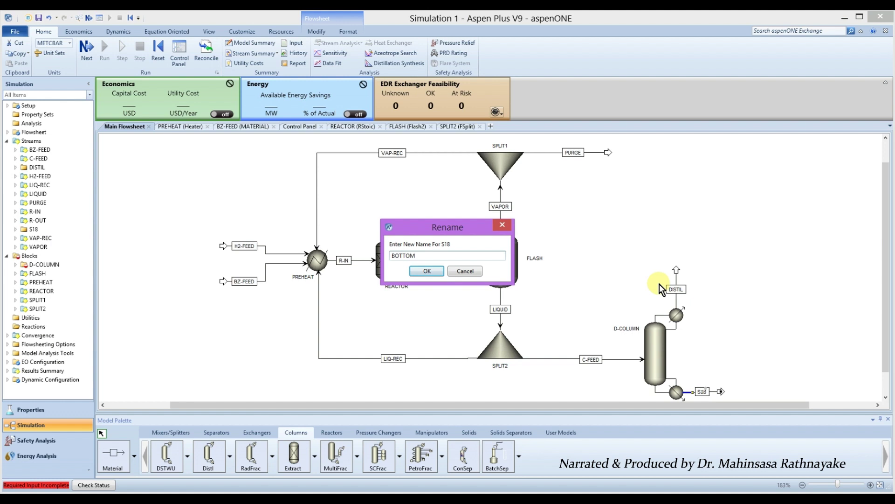
{"action": "left_click", "coordinate": [427, 271]}
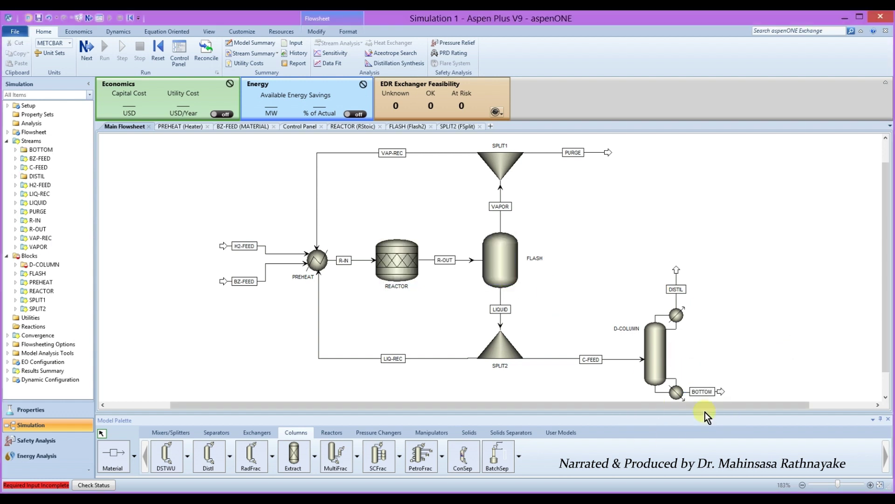
- Open the D-COLUMN block's configuration and set 15 stages with a Partial-Vapor condenser
{"action": "left_click", "coordinate": [656, 356]}
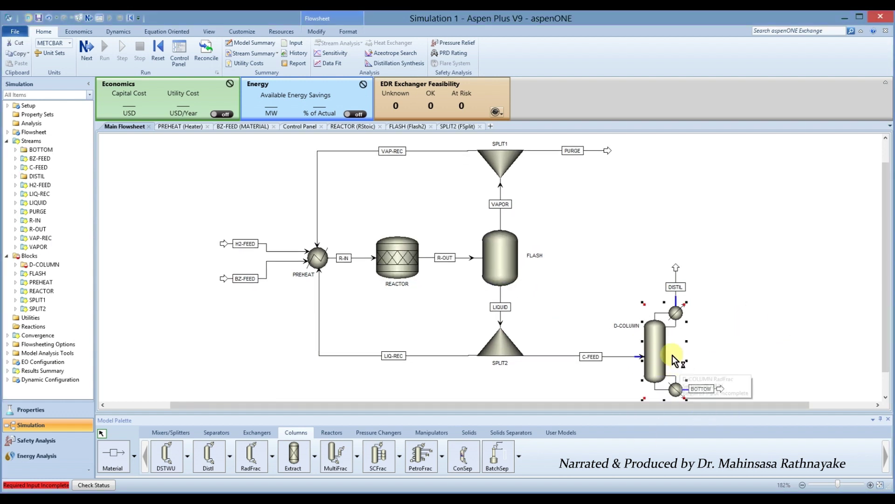
{"action": "double_click", "coordinate": [660, 352]}
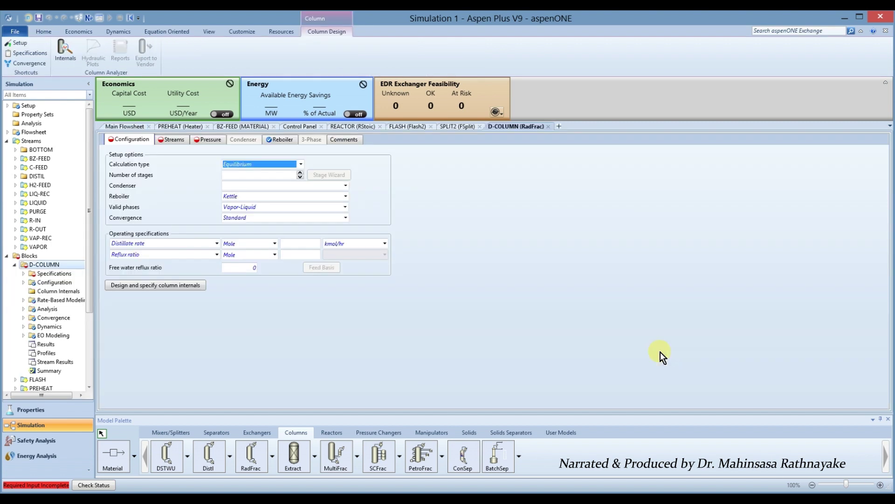
{"action": "left_click", "coordinate": [239, 175]}
{"action": "type", "text": "15"}
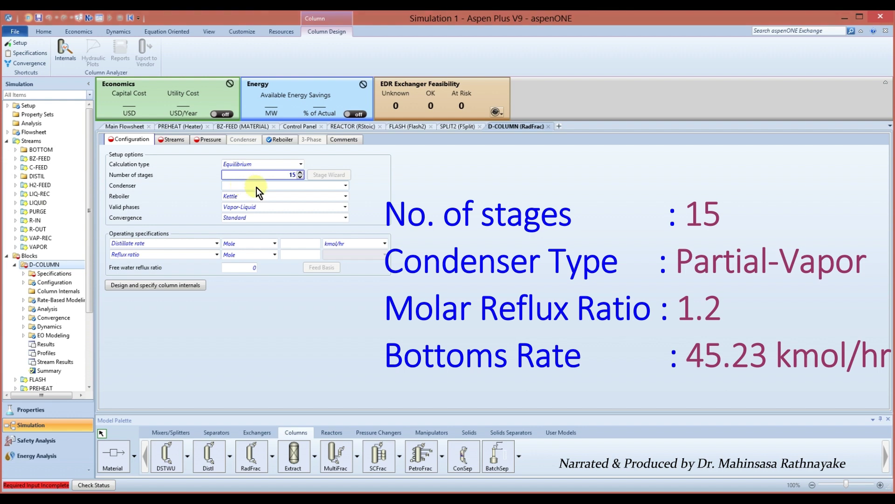
{"action": "left_click", "coordinate": [346, 185]}
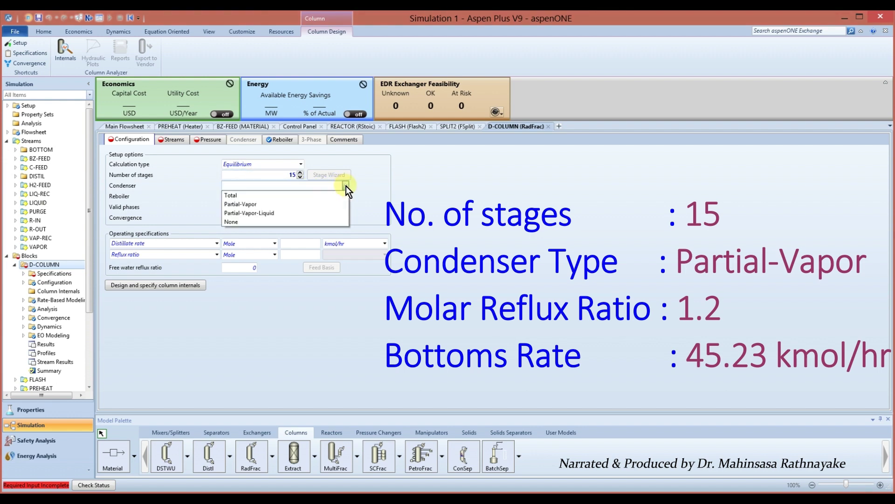
{"action": "left_click", "coordinate": [253, 206]}
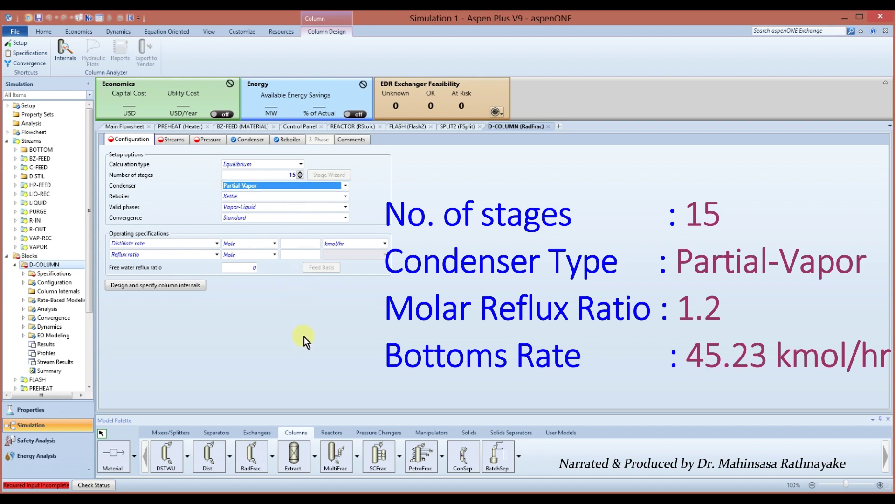
- Specify D-COLUMN's operation with a molar reflux ratio of 1.2 and a bottoms rate of 45.23 kmol/hr
{"action": "left_click", "coordinate": [217, 244]}
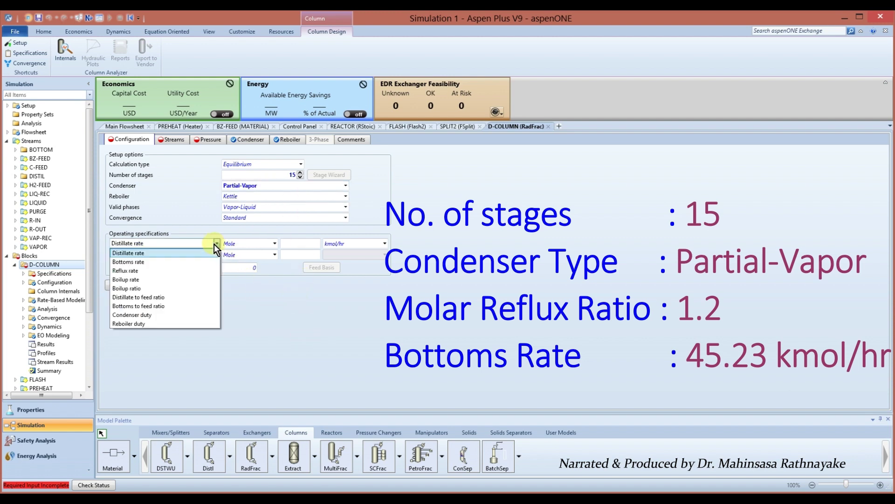
{"action": "left_click", "coordinate": [170, 262]}
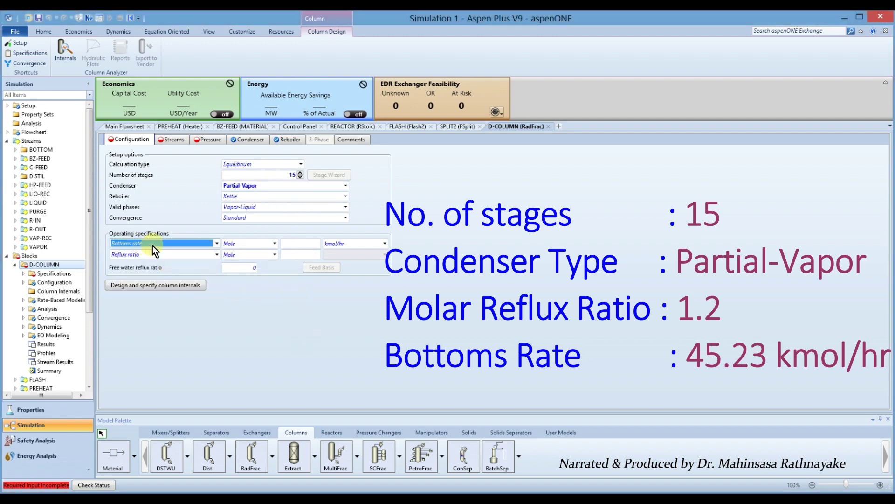
{"action": "left_click", "coordinate": [294, 255]}
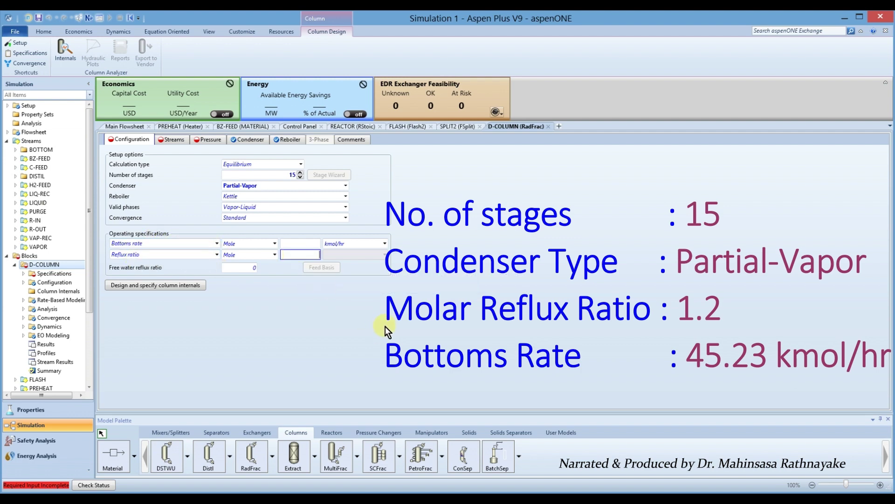
{"action": "type", "text": "1.2"}
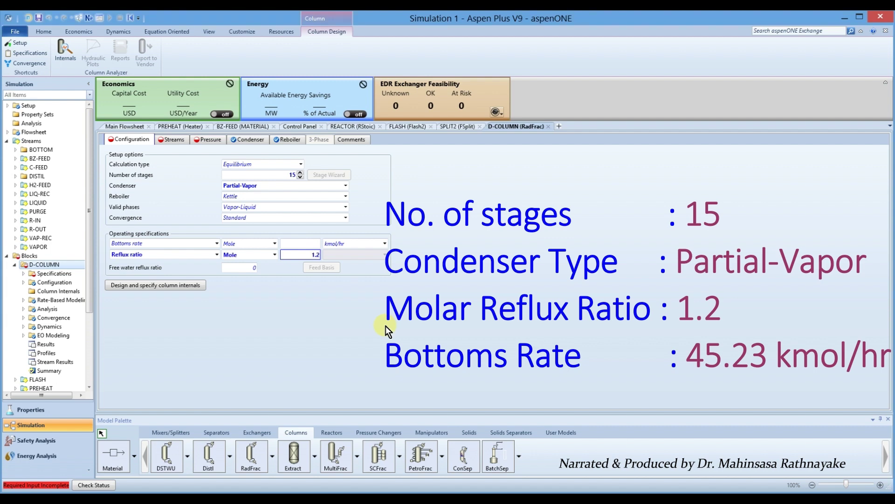
{"action": "left_click", "coordinate": [304, 244]}
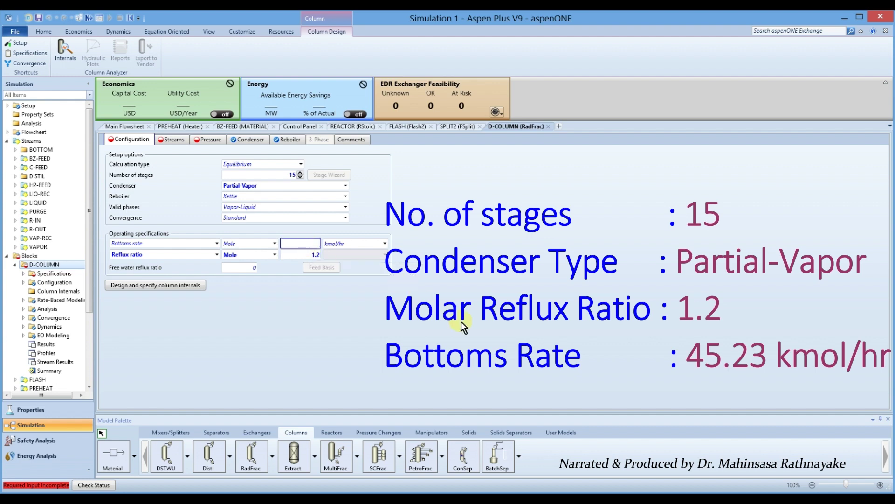
{"action": "type", "text": "45.23"}
{"action": "key", "text": "Return"}
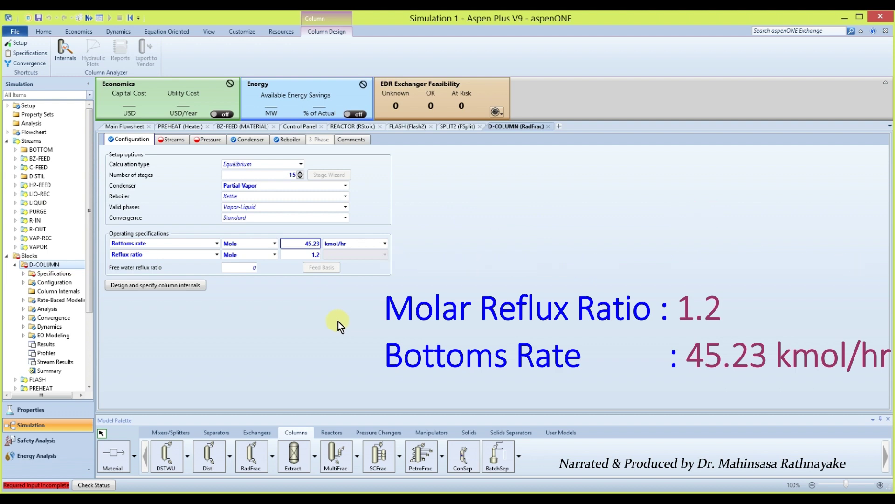
- Set the C-FEED feed location of D-COLUMN to stage 8
{"action": "left_click", "coordinate": [167, 140]}
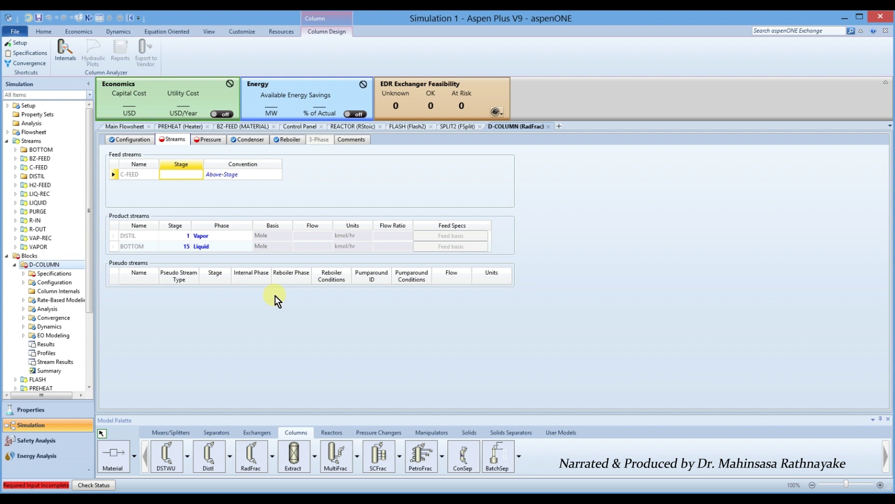
{"action": "left_click", "coordinate": [179, 175]}
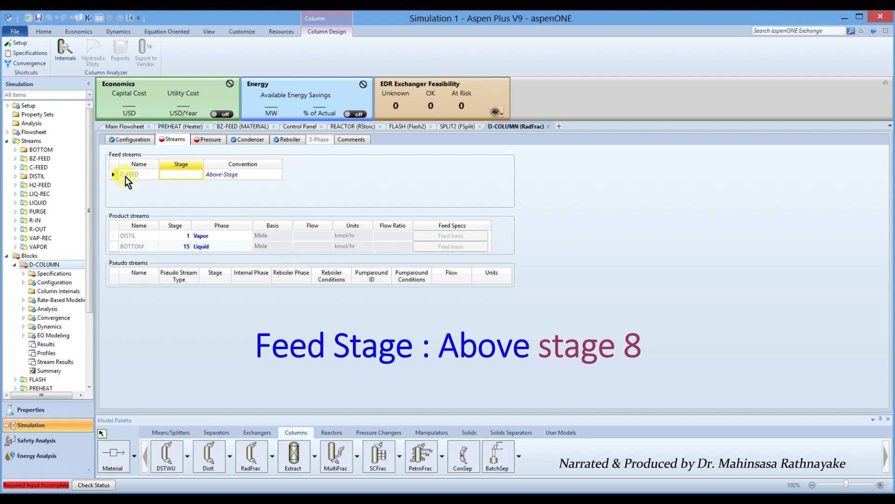
{"action": "left_click", "coordinate": [167, 177]}
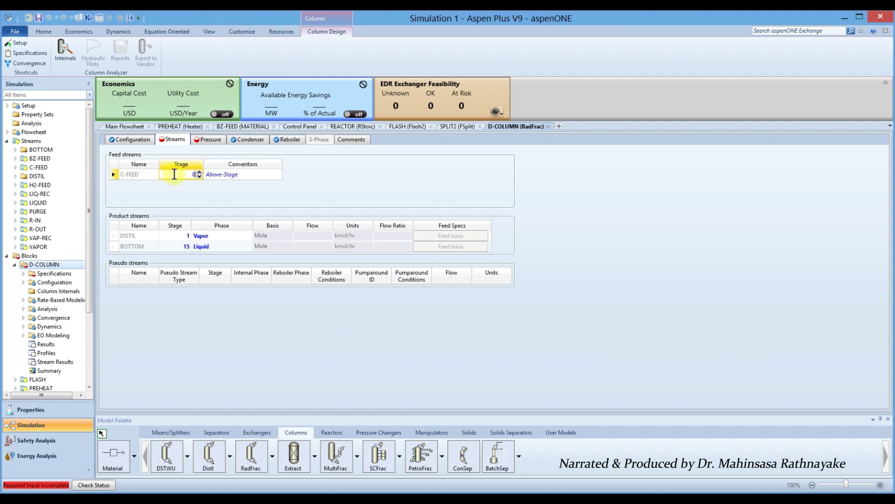
{"action": "type", "text": "8"}
{"action": "key", "text": "Tab"}
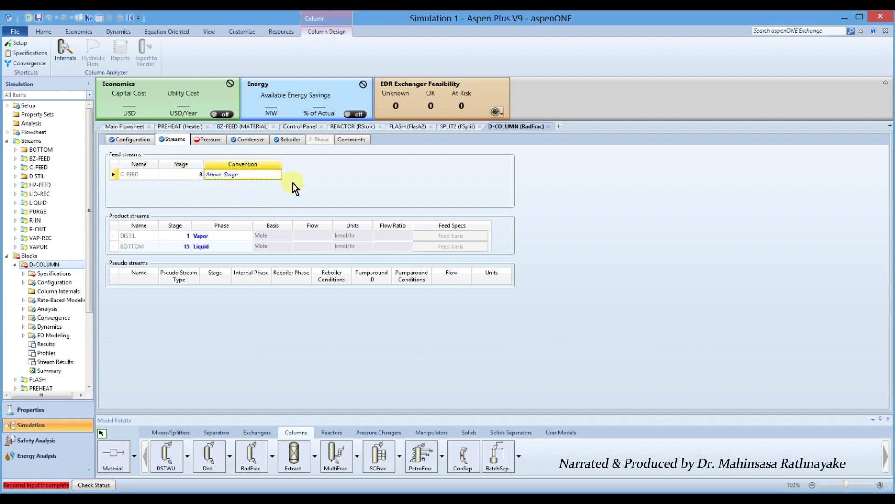
- Set D-COLUMN's stage 1 / condenser pressure to 200 psi
{"action": "left_click", "coordinate": [209, 141]}
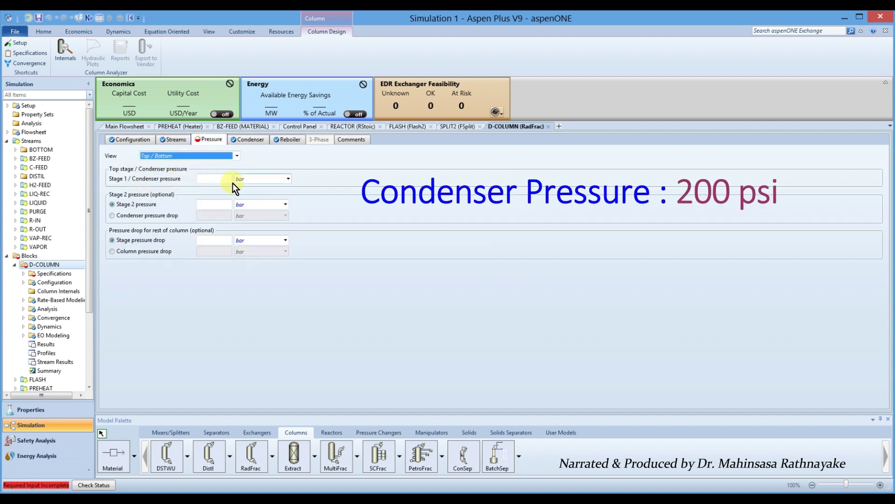
{"action": "left_click", "coordinate": [288, 179]}
{"action": "left_click_drag", "start_coordinate": [289, 215], "coordinate": [296, 288]}
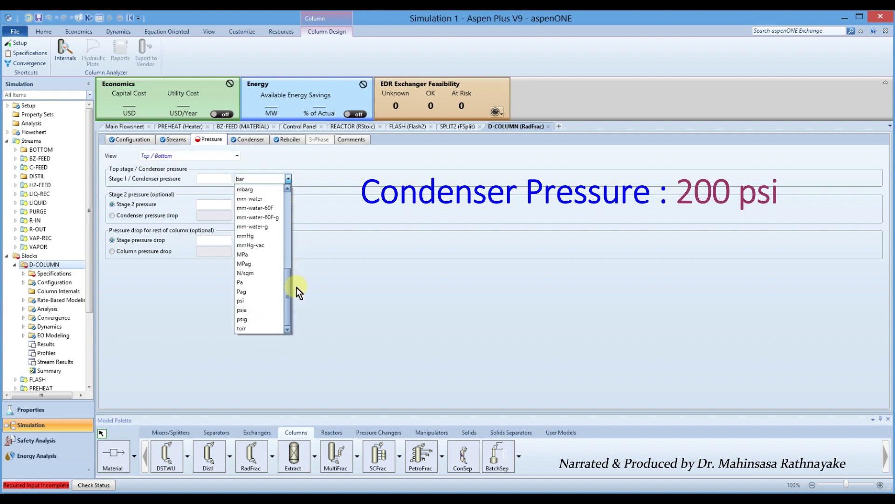
{"action": "left_click", "coordinate": [250, 300]}
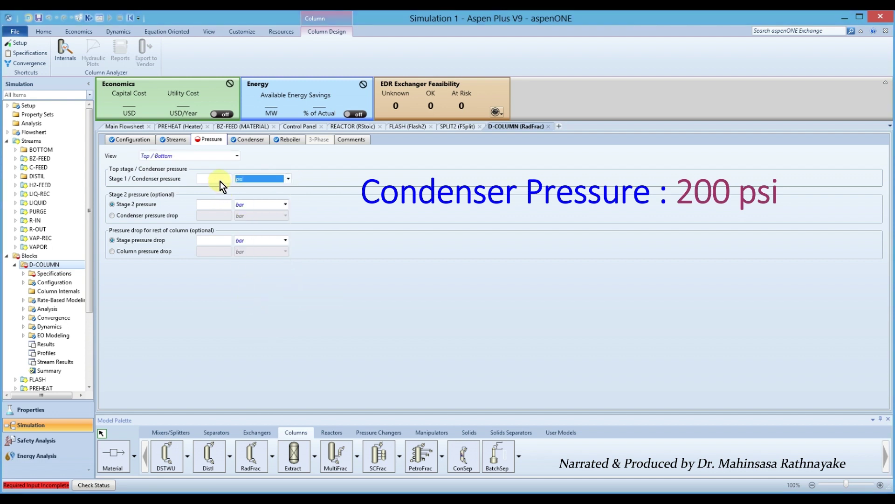
{"action": "left_click", "coordinate": [221, 180]}
{"action": "type", "text": "200"}
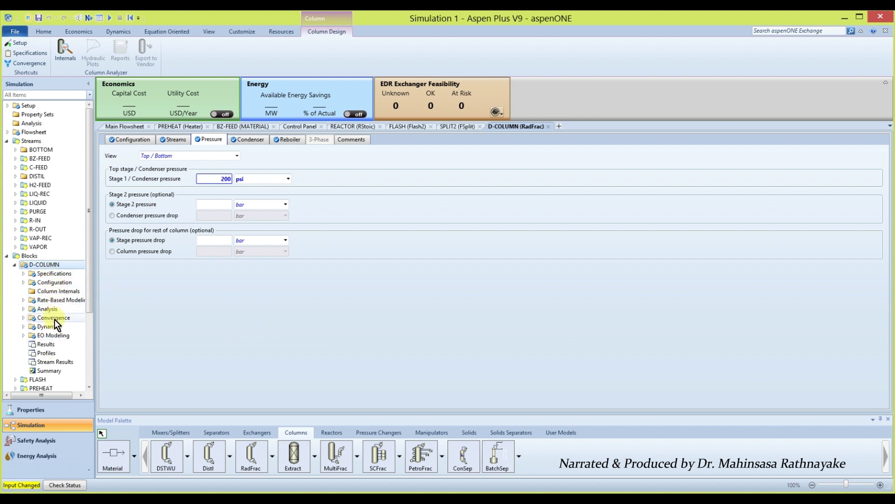
- Create a new design specification under D-COLUMN's specifications
{"action": "left_click", "coordinate": [25, 274]}
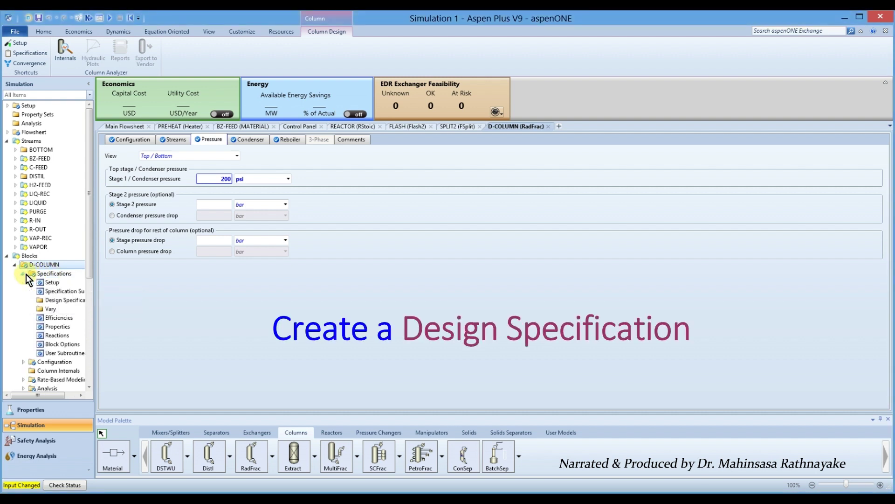
{"action": "left_click", "coordinate": [63, 300]}
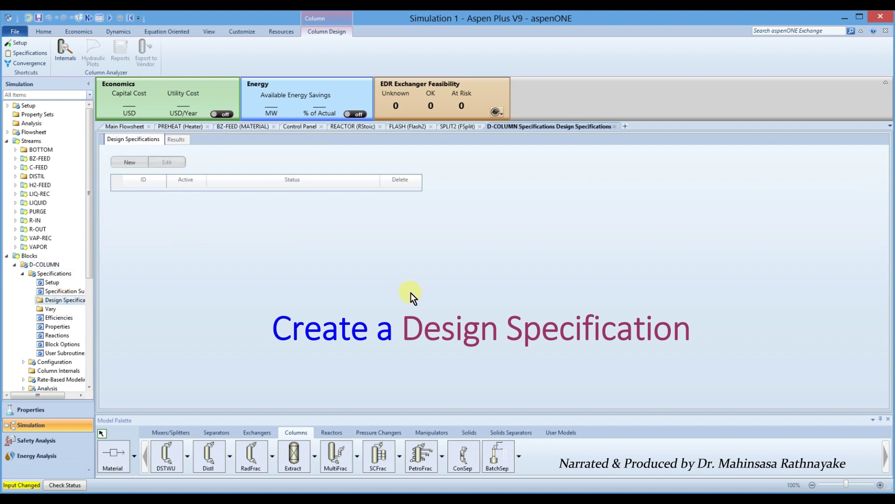
{"action": "left_click", "coordinate": [125, 166]}
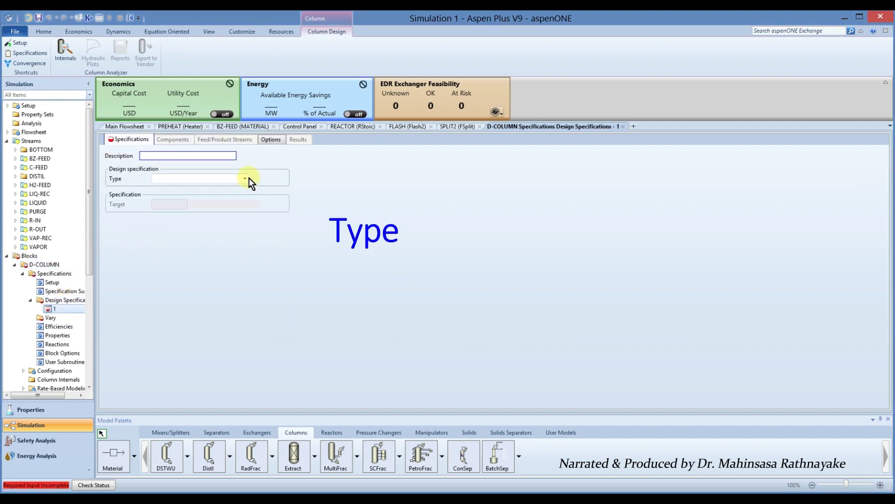
- Set the design specification's type to mole recovery with a target of 0.9999
{"action": "left_click", "coordinate": [244, 179]}
{"action": "left_click", "coordinate": [177, 216]}
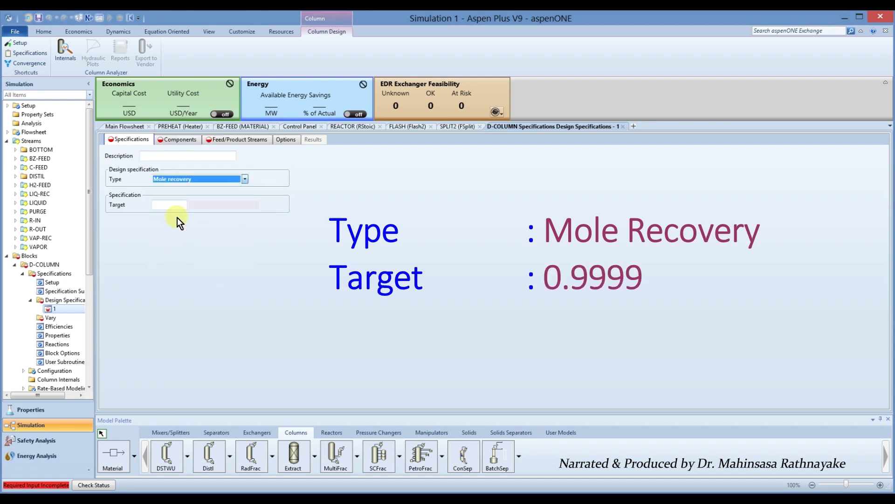
{"action": "left_click", "coordinate": [168, 205]}
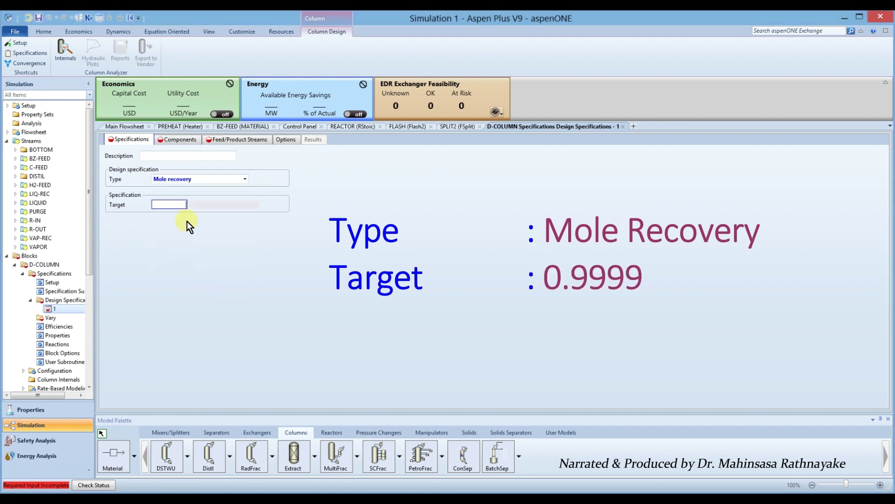
{"action": "type", "text": "0.9999"}
{"action": "key", "text": "Return"}
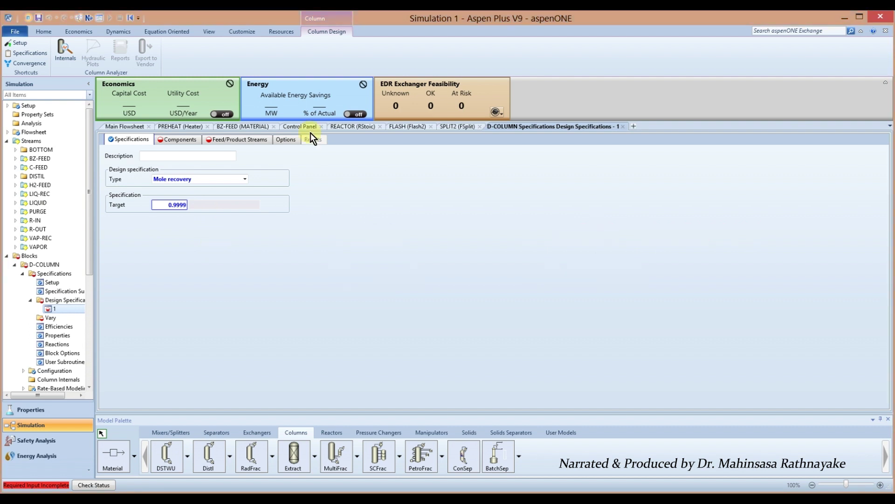
- Select CYCLOHEX as the component for the design specification
{"action": "left_click", "coordinate": [184, 139]}
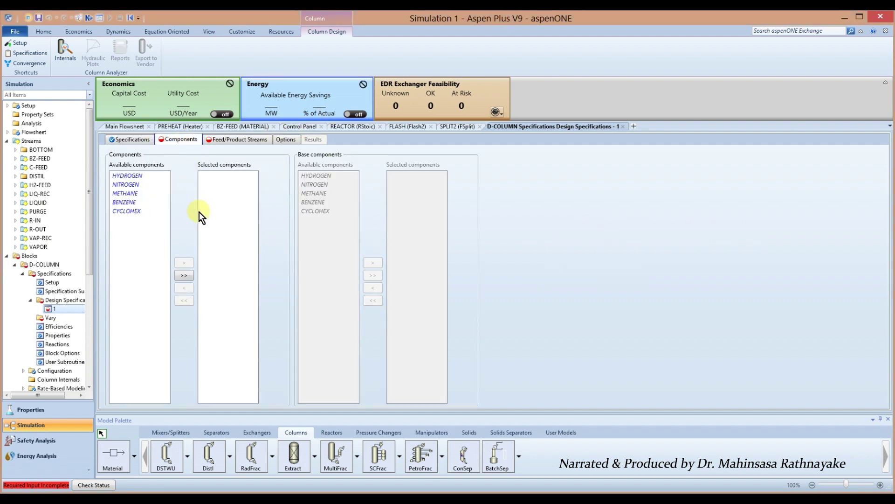
{"action": "left_click", "coordinate": [134, 210]}
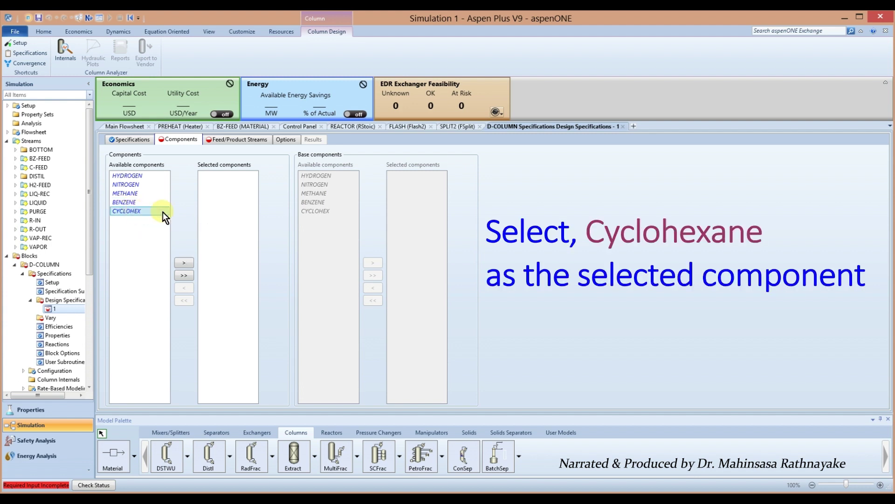
{"action": "left_click", "coordinate": [184, 262]}
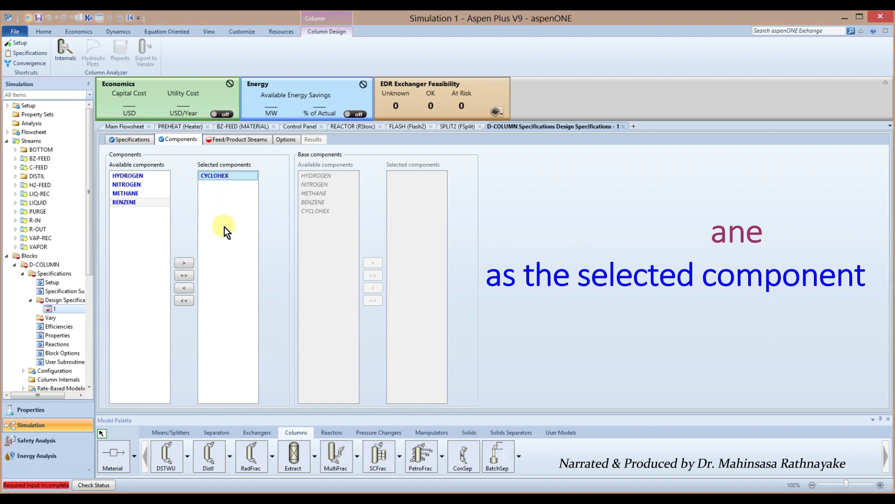
- Select BOTTOM as the product stream for the design specification
{"action": "left_click", "coordinate": [227, 143]}
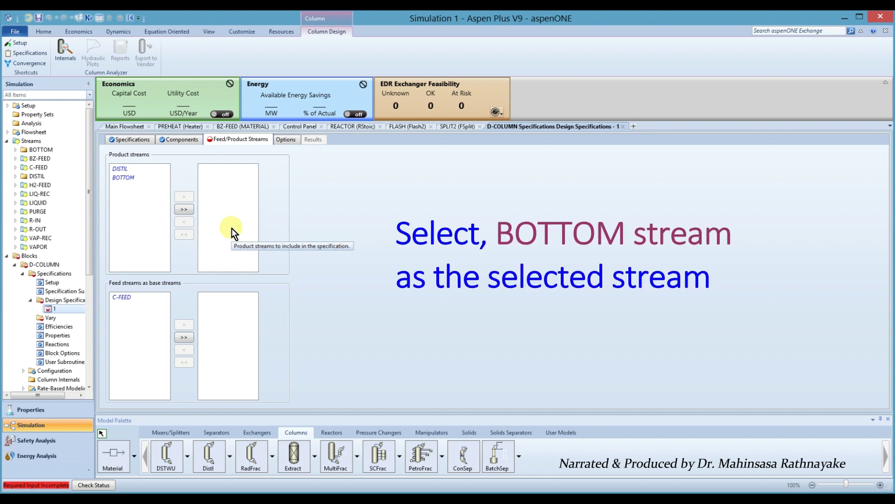
{"action": "left_click", "coordinate": [130, 180]}
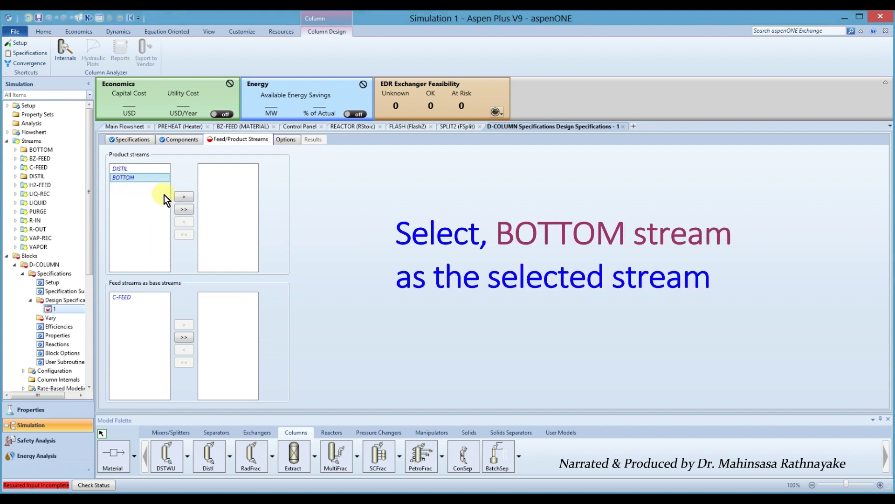
{"action": "left_click", "coordinate": [184, 200]}
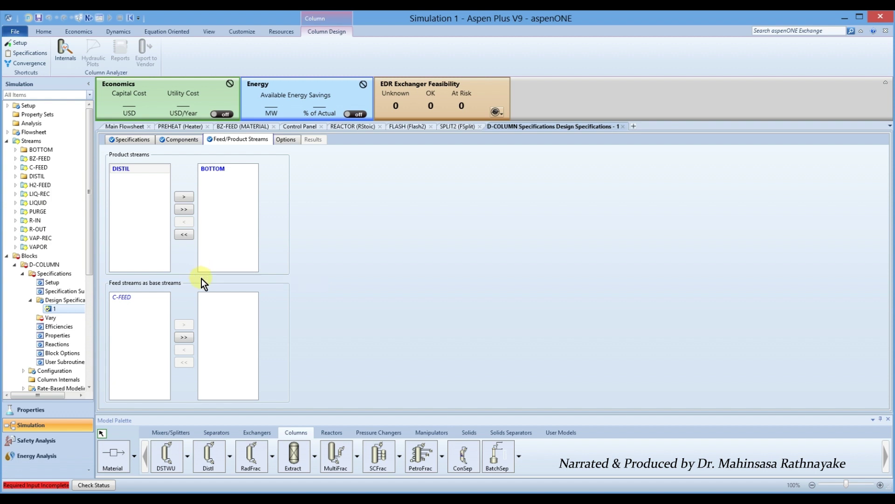
- Create a new adjusted variable under D-COLUMN's Vary specifications with bottoms rate as its type
{"action": "left_click", "coordinate": [60, 320]}
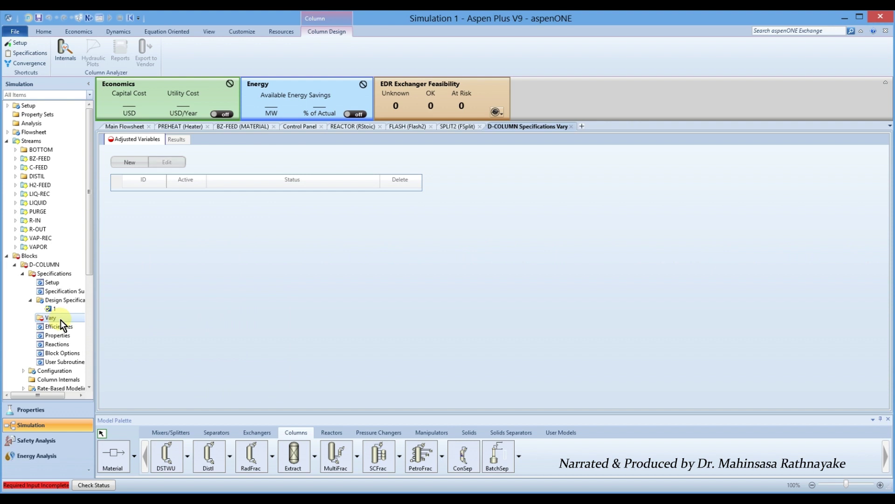
{"action": "left_click", "coordinate": [131, 163]}
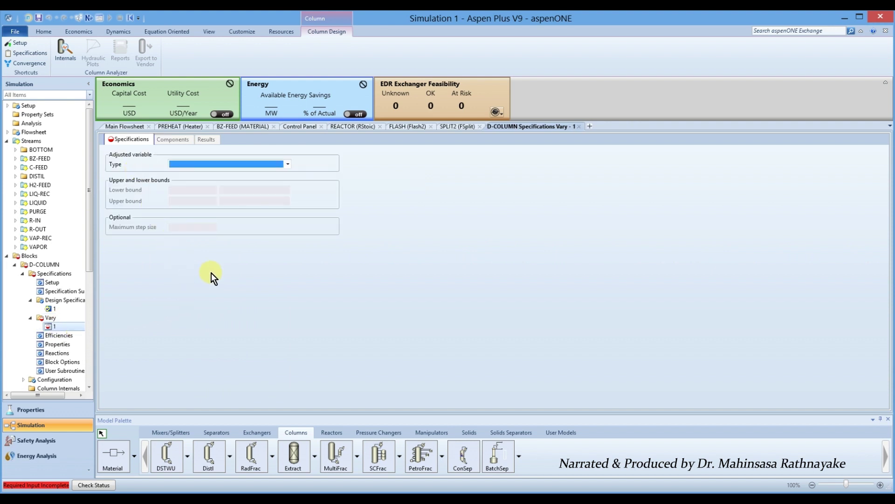
{"action": "left_click", "coordinate": [286, 166]}
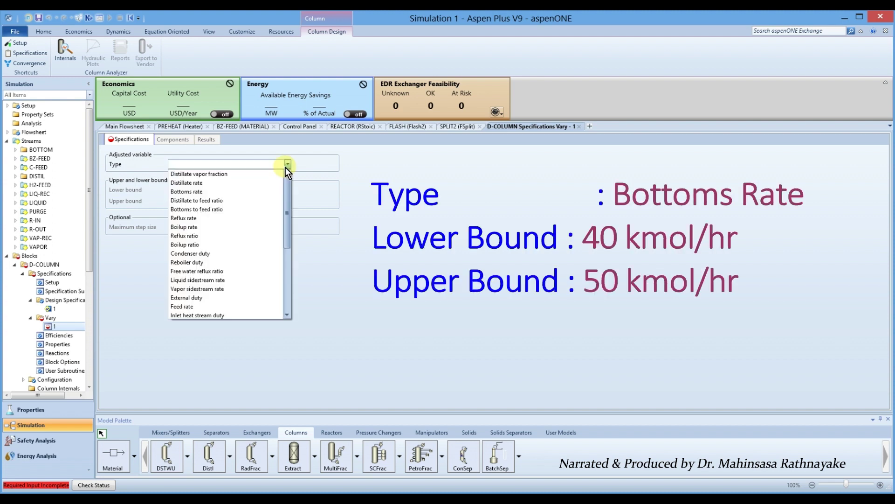
{"action": "left_click", "coordinate": [217, 193]}
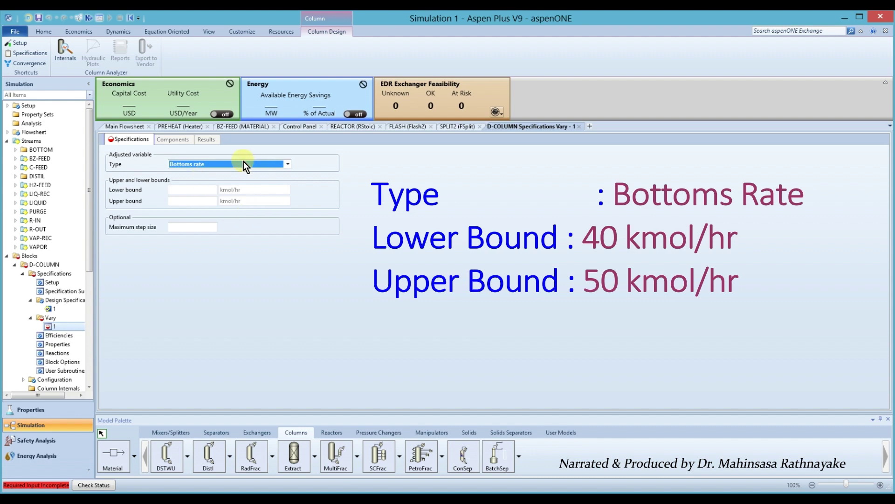
- Bound the varied bottoms rate between 40 and 50 kmol/hr
{"action": "left_click", "coordinate": [195, 194]}
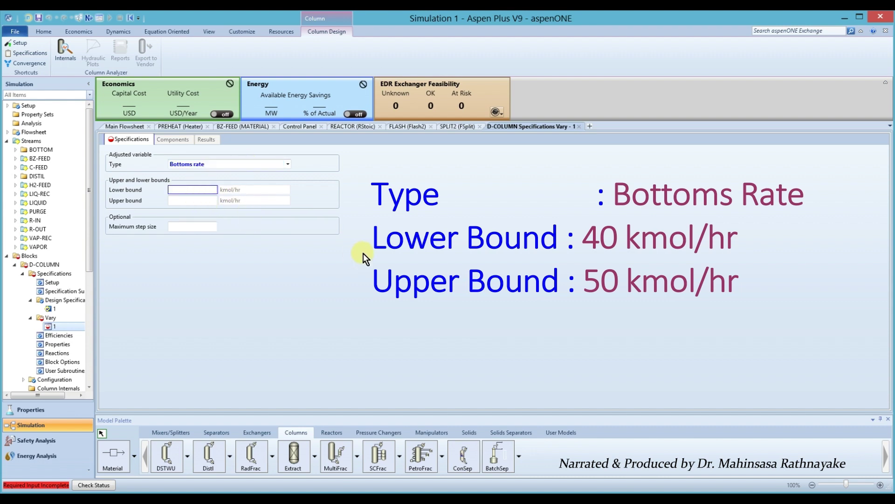
{"action": "type", "text": "40"}
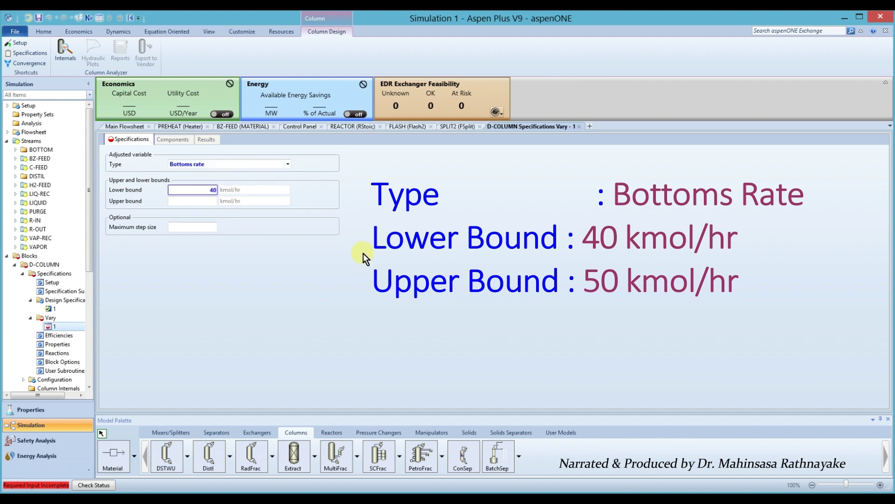
{"action": "left_click", "coordinate": [200, 201]}
{"action": "type", "text": "50"}
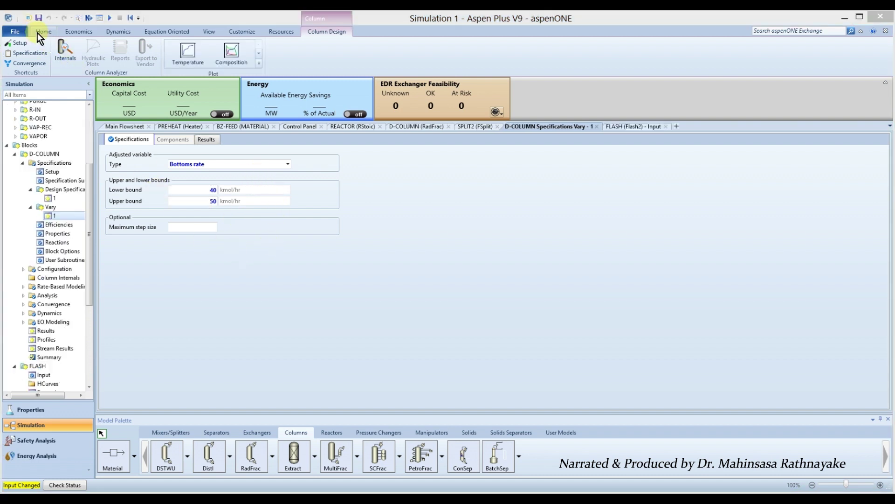
- Run the simulation with the run messages in the Control Panel in view
{"action": "left_click", "coordinate": [39, 31]}
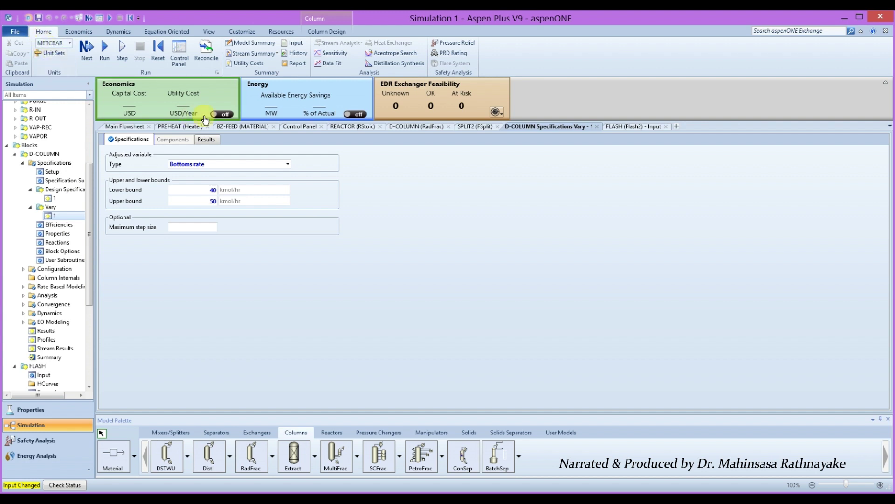
{"action": "left_click", "coordinate": [180, 52]}
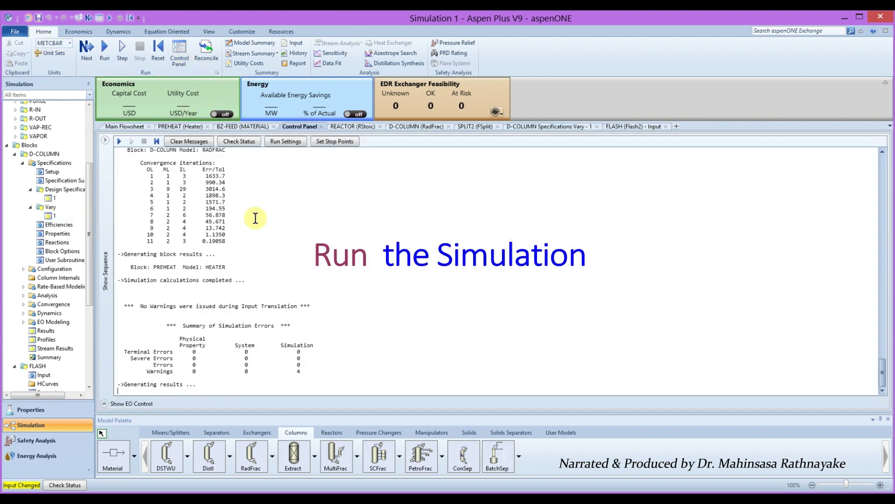
{"action": "left_click", "coordinate": [104, 53]}
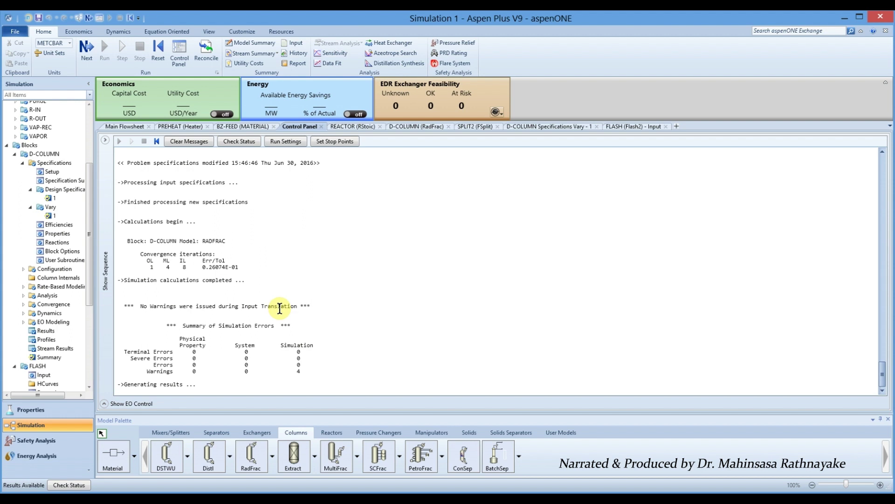
- Review the results of D-COLUMN's design specification 1 and of its adjusted variable 1
{"action": "double_click", "coordinate": [52, 197]}
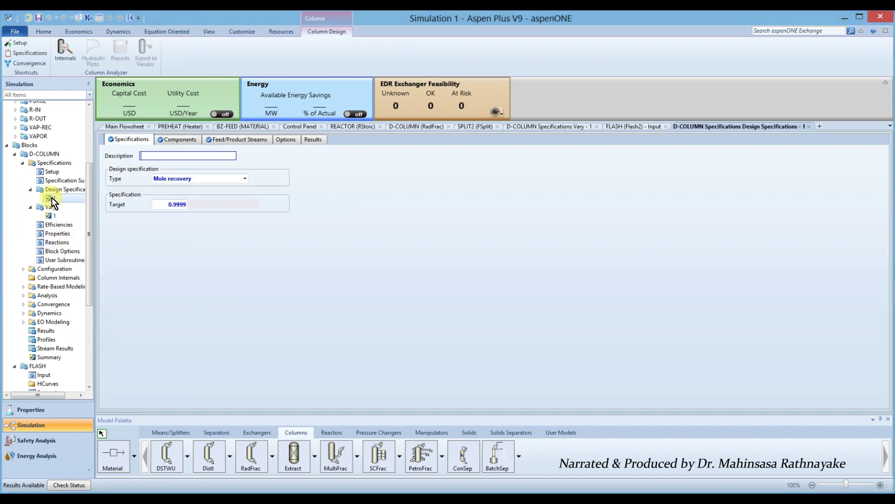
{"action": "left_click", "coordinate": [310, 140]}
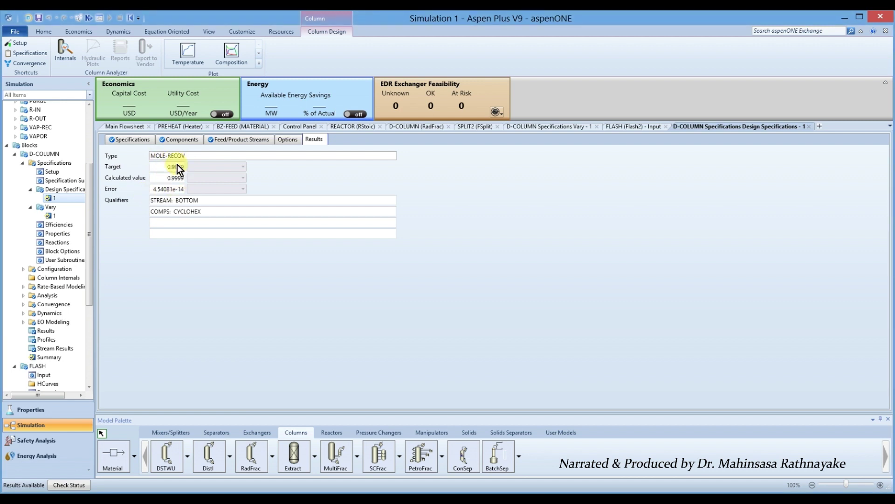
{"action": "left_click", "coordinate": [53, 199]}
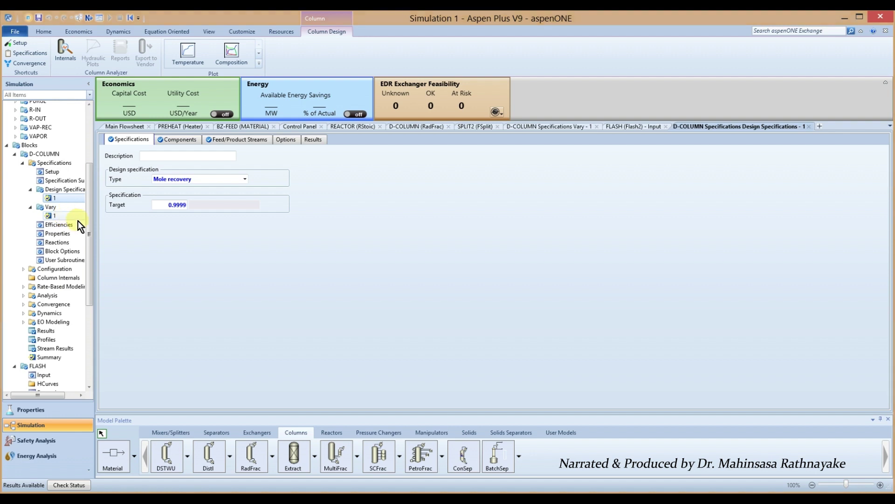
{"action": "left_click", "coordinate": [54, 215]}
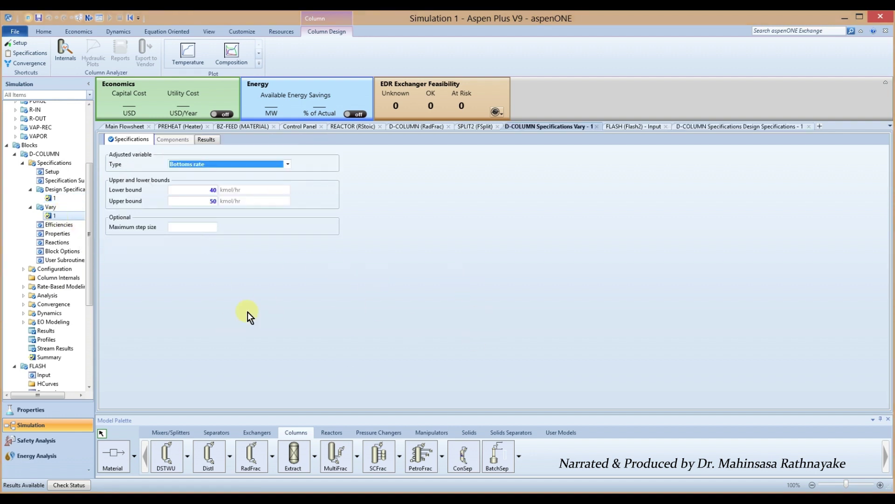
{"action": "left_click", "coordinate": [203, 138]}
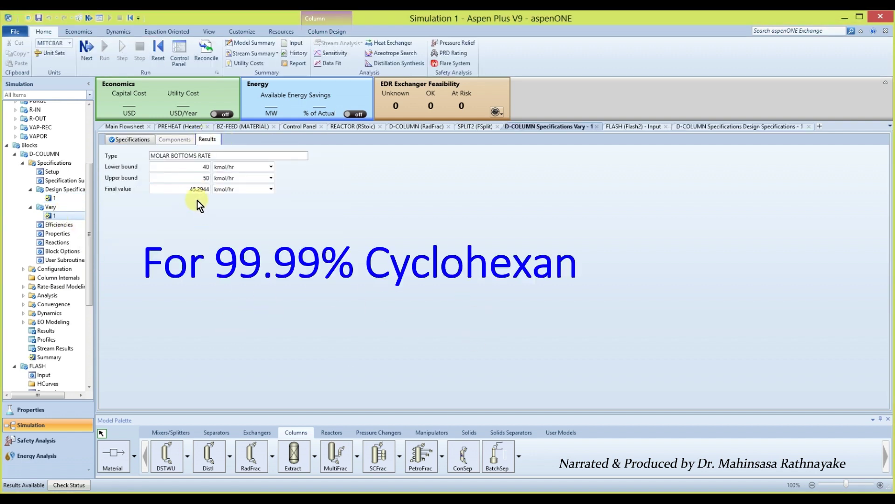